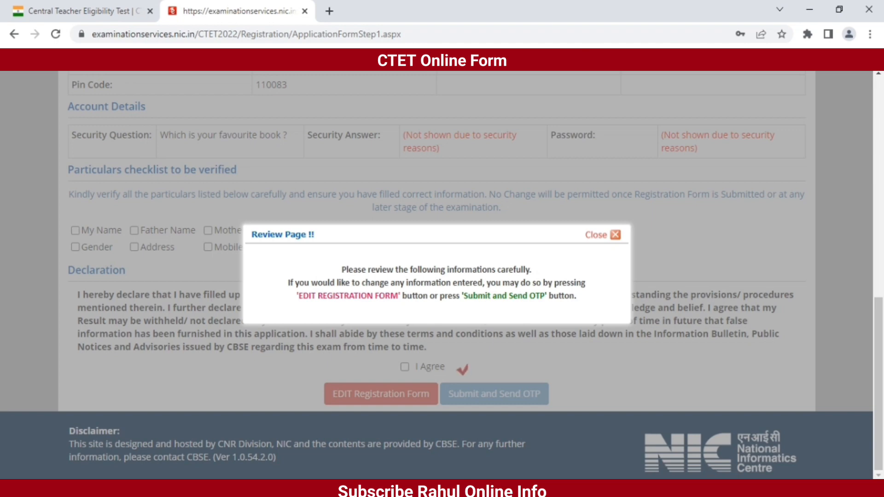
- Dismiss the review reminder and the warning about unchecked particulars
left_click(615, 235)
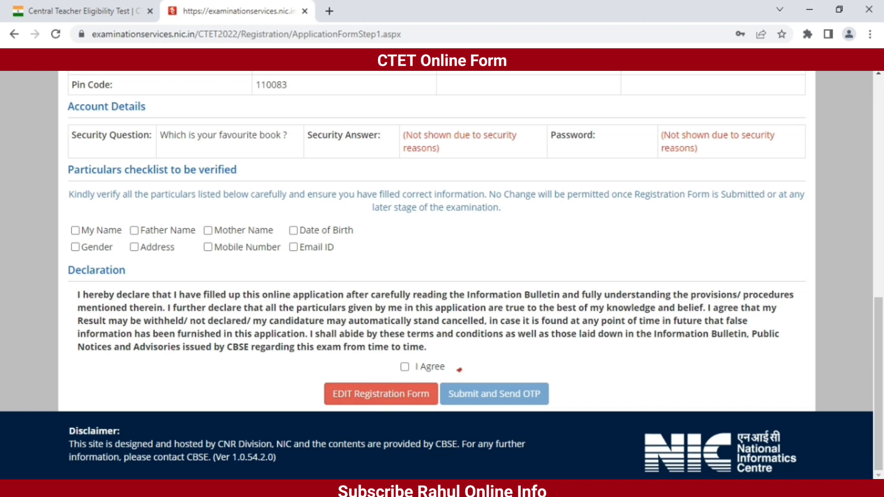
left_click(405, 367)
left_click(556, 121)
- Confirm all eight particulars, accept the declaration, and submit to request the OTP
left_click(76, 231)
left_click(135, 231)
left_click(208, 231)
left_click(293, 231)
left_click(293, 247)
left_click(208, 247)
left_click(134, 247)
left_click(76, 248)
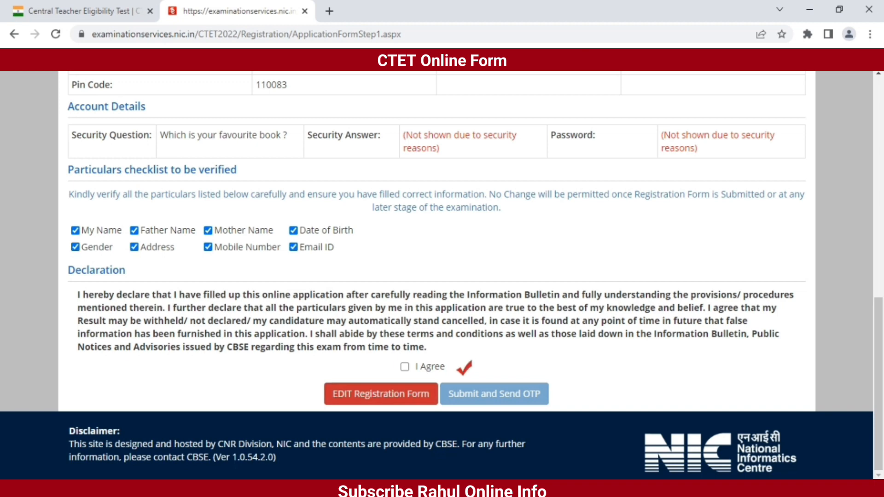
left_click(405, 367)
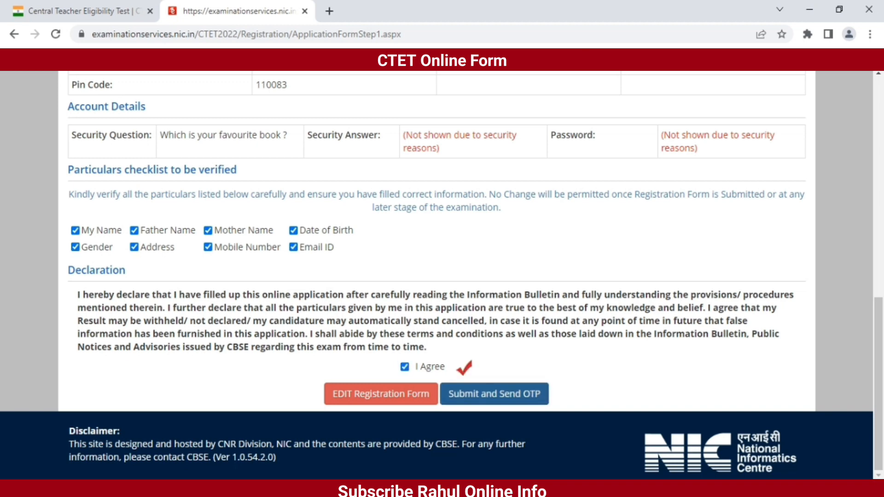
left_click(494, 394)
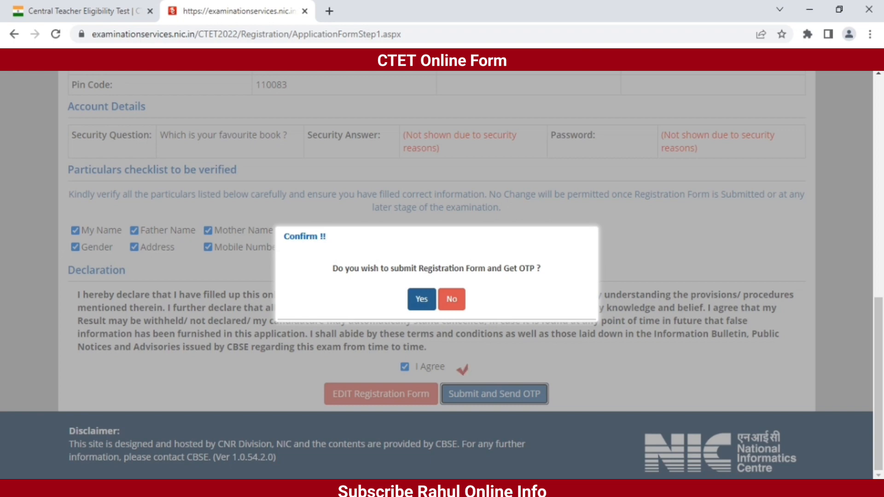
- Confirm the submission and enter the SMS OTP so Registration Form shows Completed
left_click(421, 300)
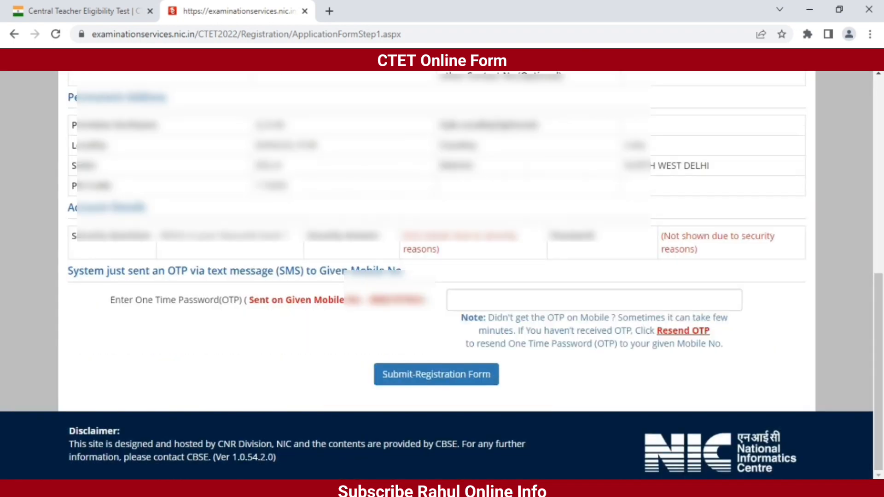
left_click_drag(254, 301, 415, 300)
left_click(594, 300)
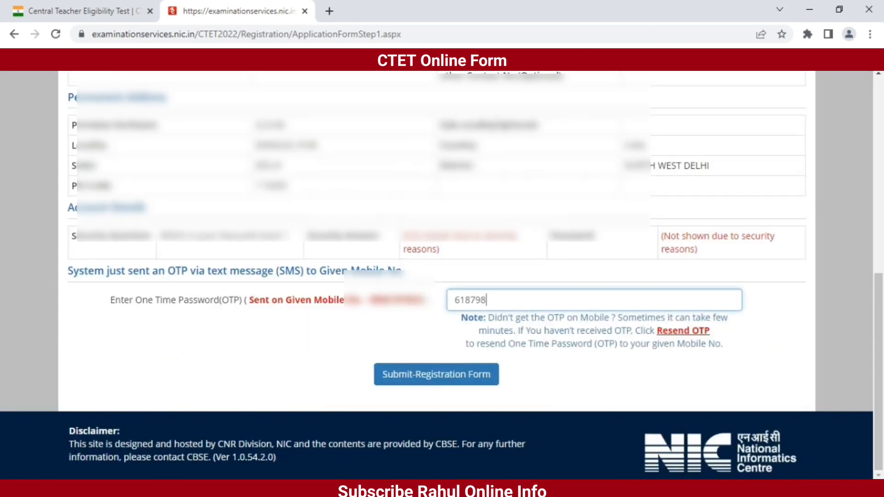
left_click(436, 375)
left_click_drag(247, 237, 323, 236)
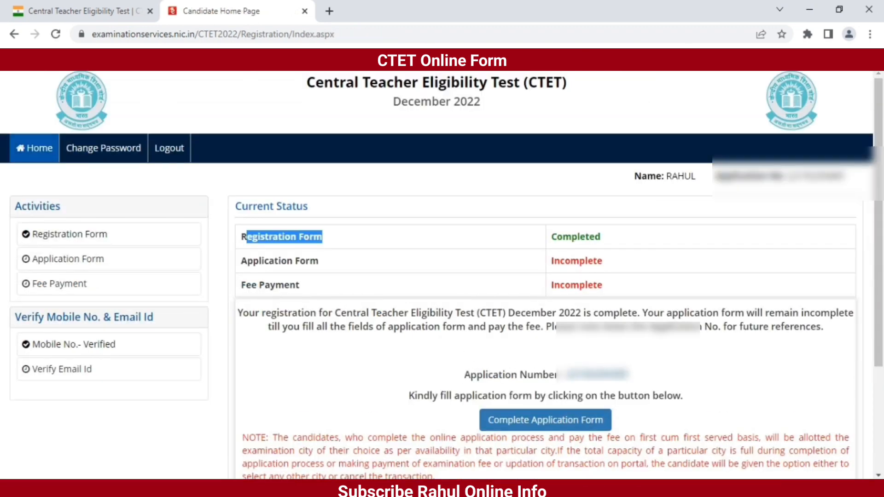
- Review the Registration Form Completed status and the Application Form status row
left_click(346, 238)
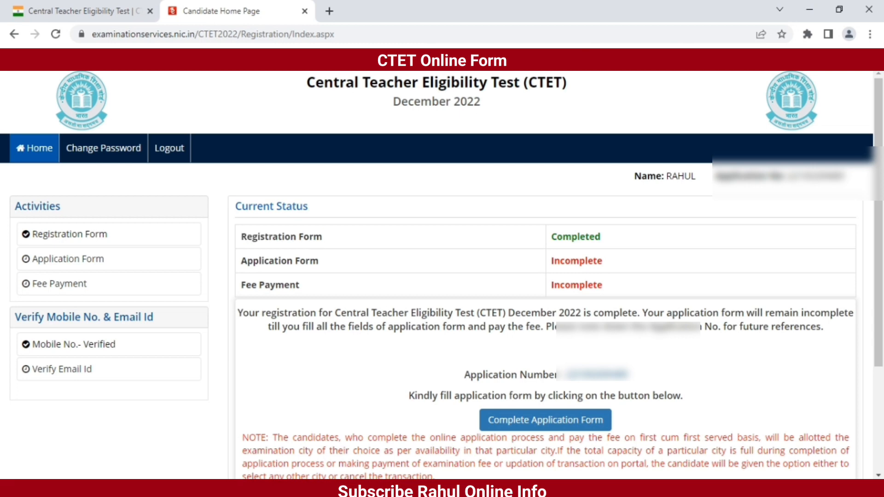
left_click_drag(552, 236, 601, 237)
left_click_drag(241, 261, 320, 261)
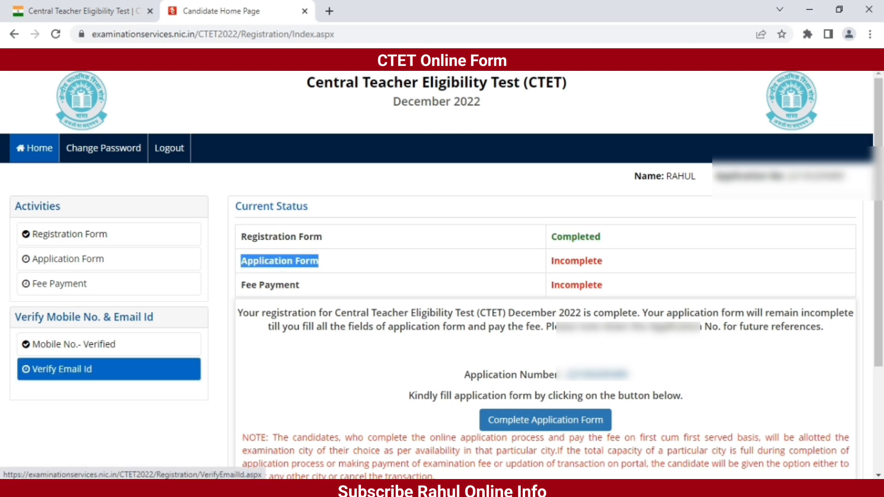
- Verify the email address with the security pin and the emailed OTP, then return home
left_click(109, 369)
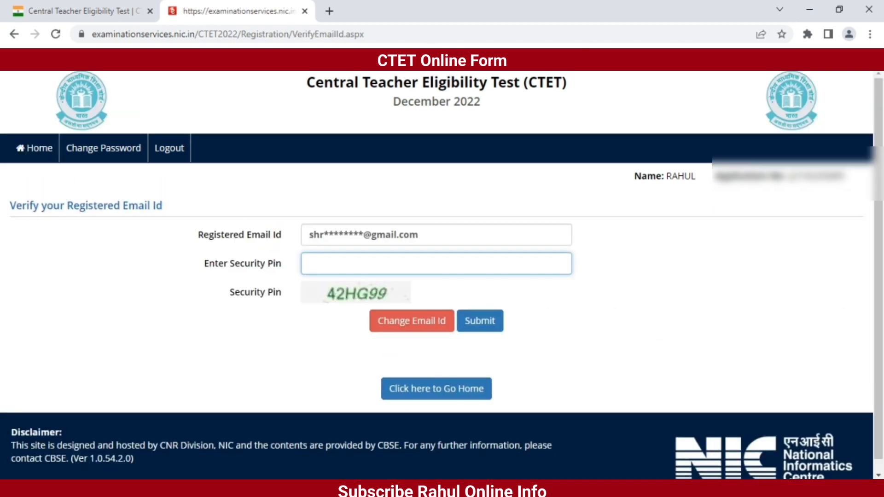
type("42HG99")
left_click(480, 321)
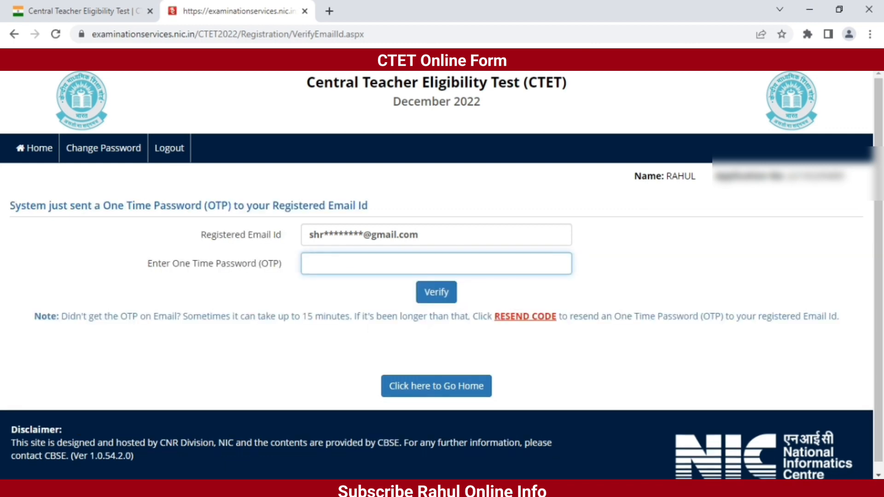
type("••••••")
left_click(437, 293)
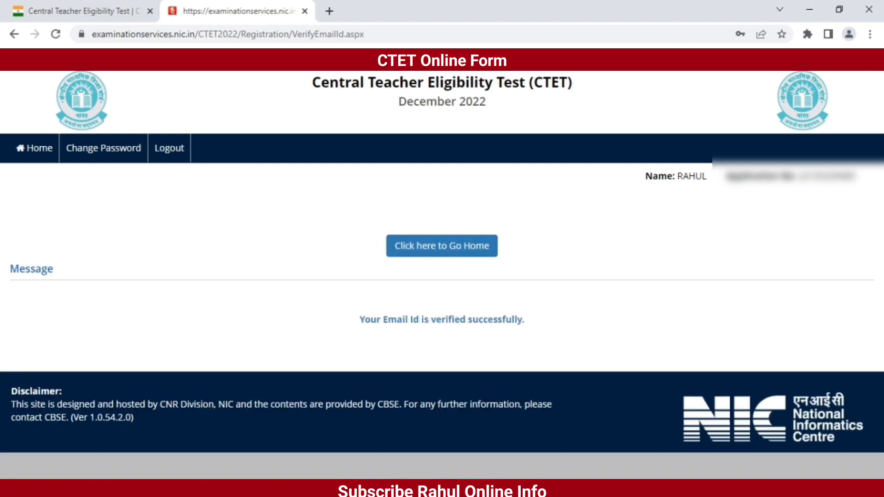
left_click(463, 249)
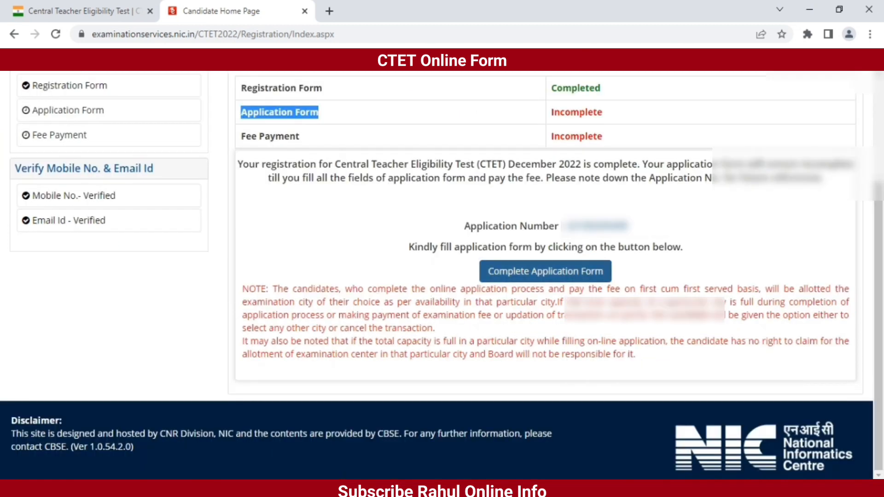
- In Personal Details, choose the nationality and the second Category option
left_click(545, 272)
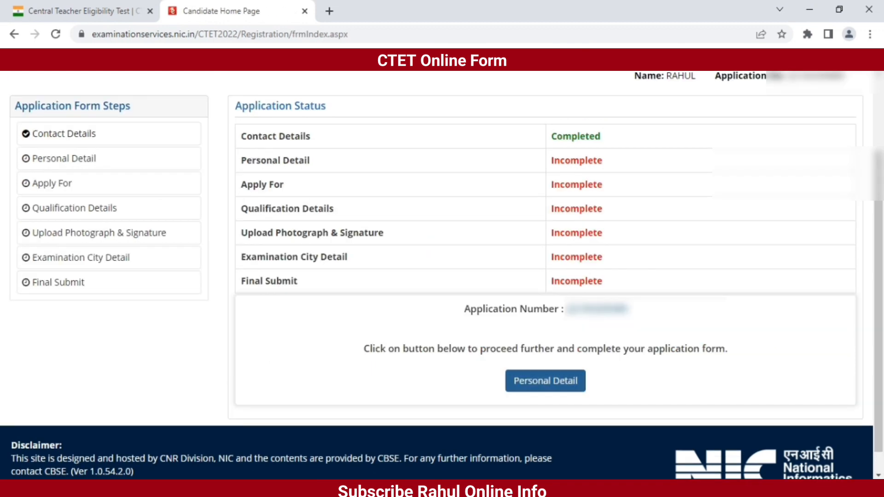
left_click(546, 381)
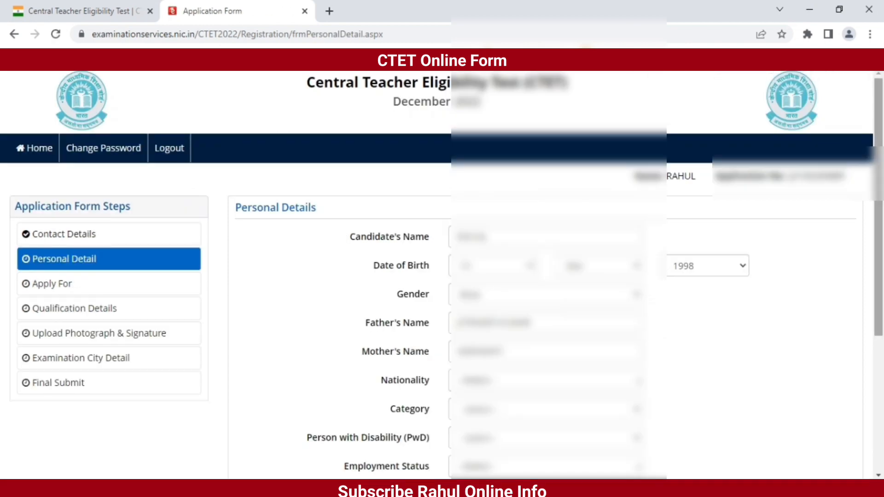
scroll(442, 275, "down", 5)
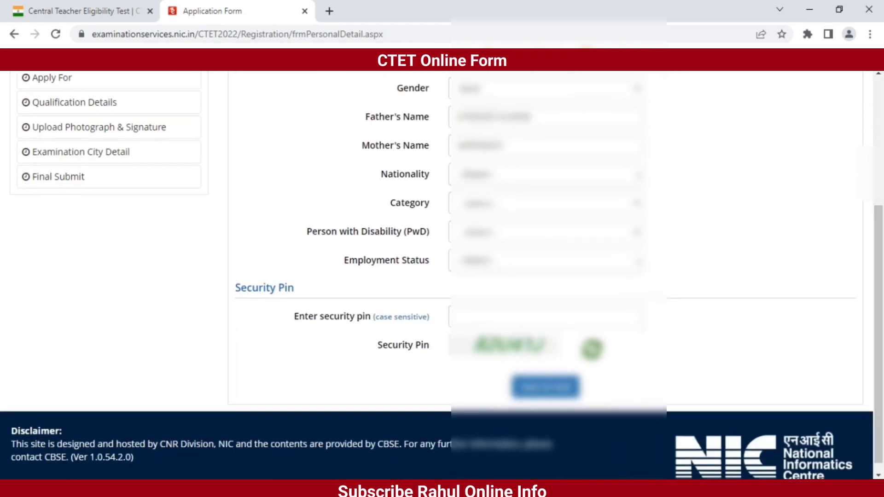
double_click(405, 174)
left_click(546, 175)
left_click(545, 234)
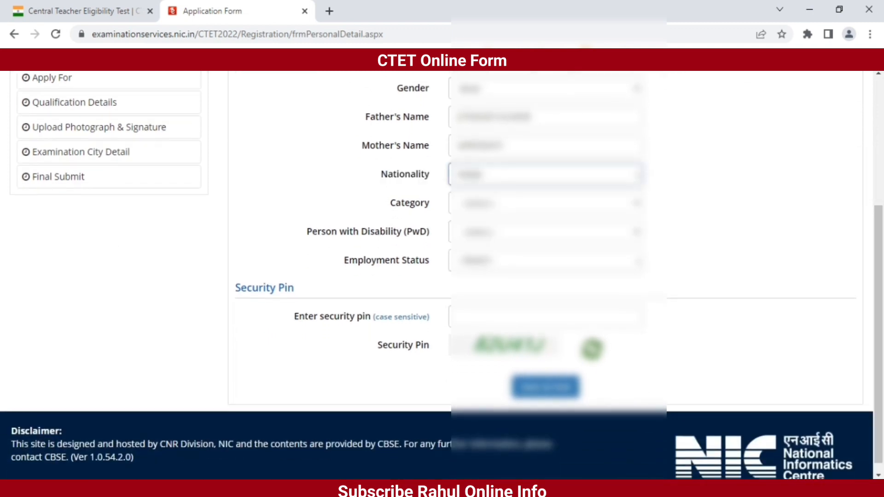
left_click_drag(390, 203, 430, 203)
left_click(475, 203)
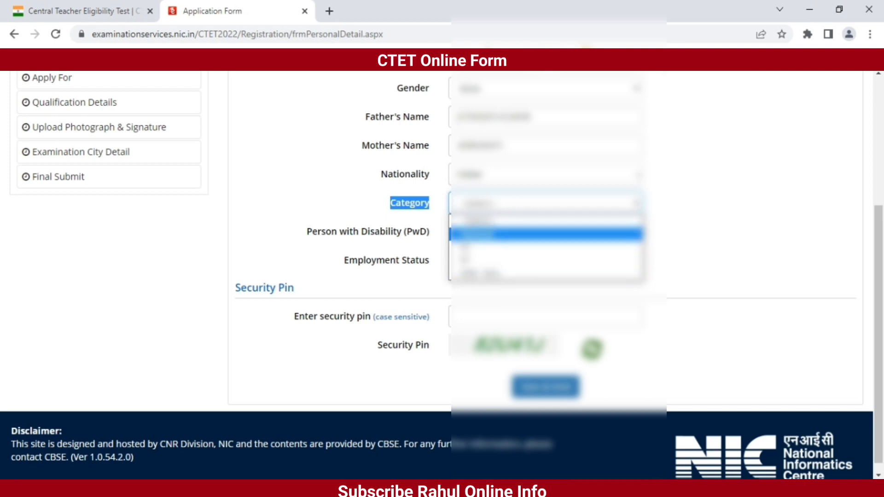
left_click(479, 234)
- Set the disability status so the Type of Disability field is no longer required
scroll(479, 234, "down", 1)
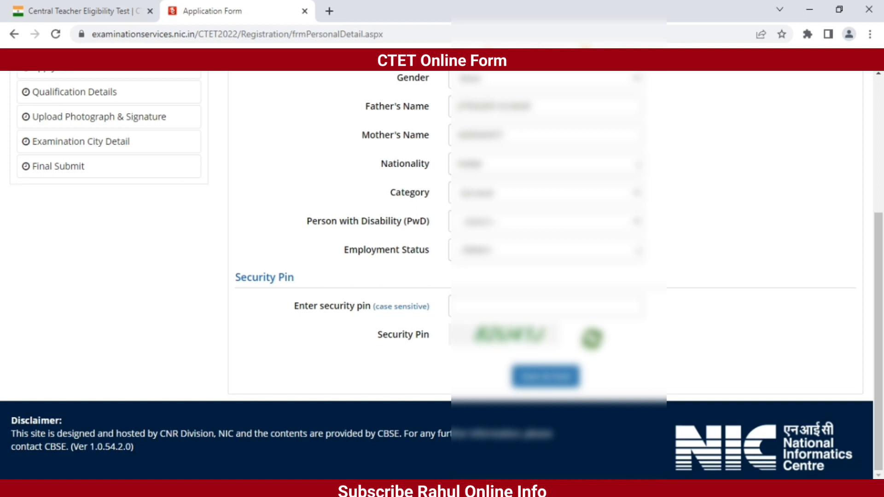
left_click(546, 221)
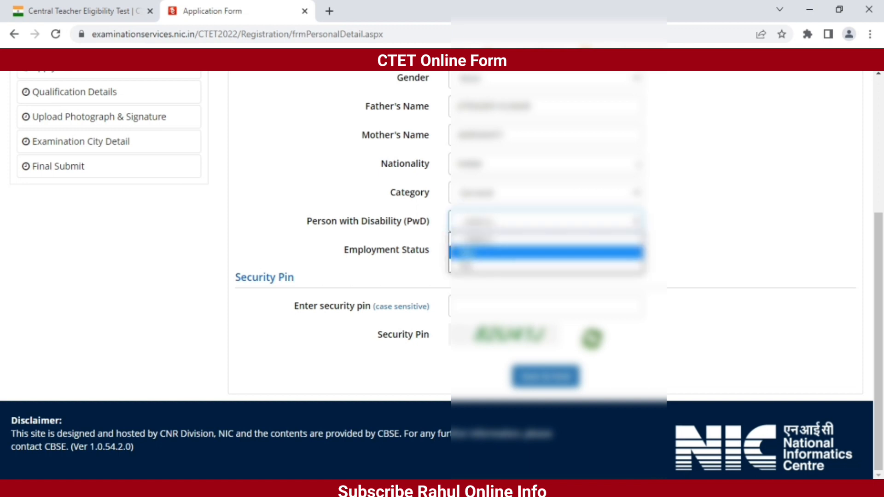
left_click(546, 253)
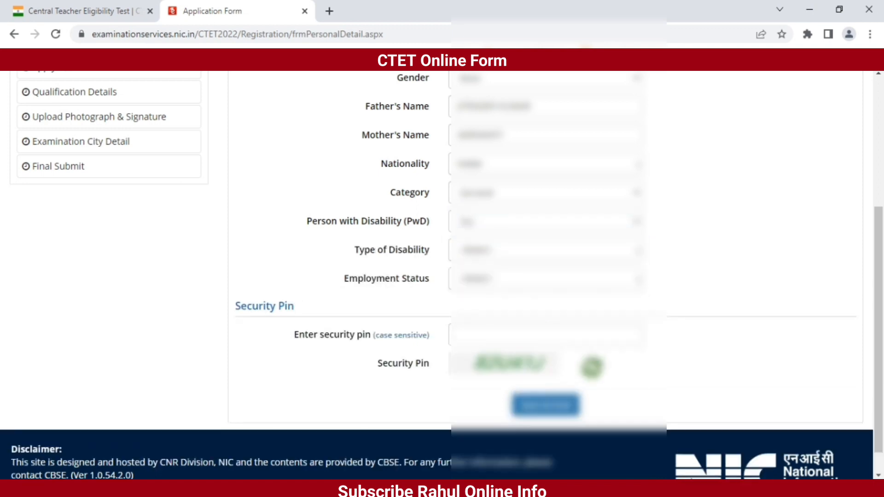
left_click(545, 250)
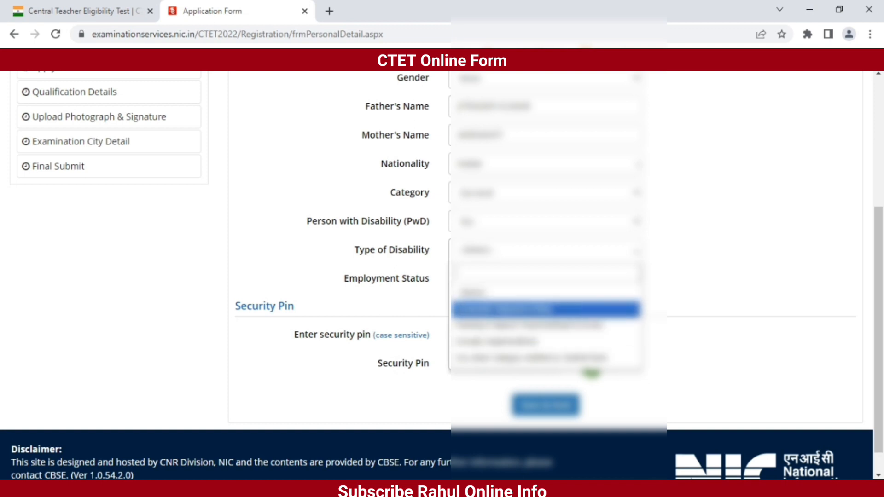
left_click(546, 221)
left_click(545, 265)
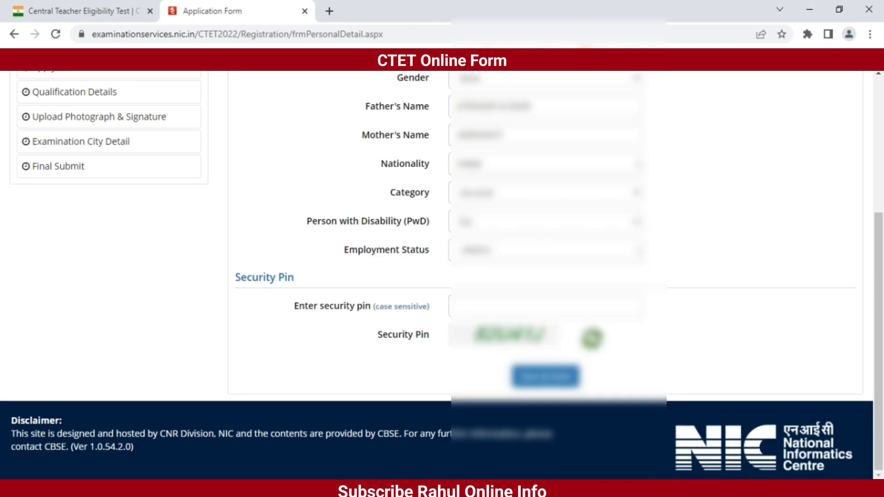
- Choose the Employment Status, enter the security pin, and save the personal details
left_click_drag(344, 250, 431, 250)
left_click(516, 250)
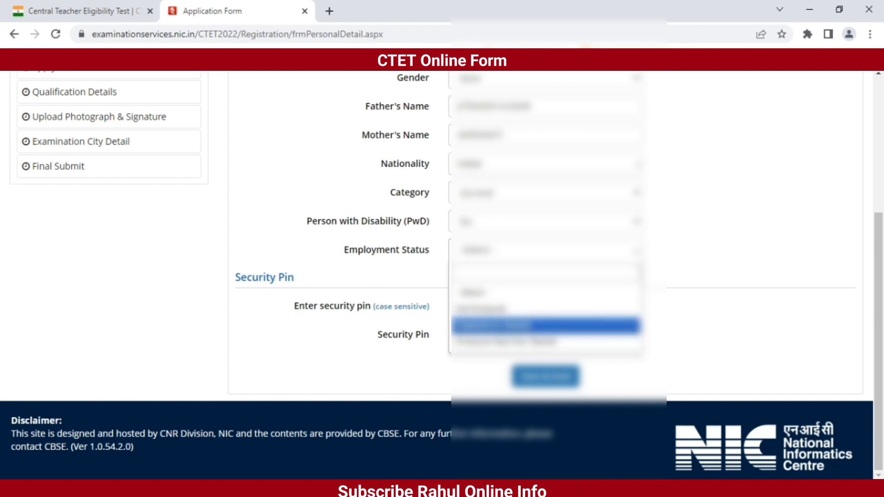
left_click(511, 310)
left_click(520, 306)
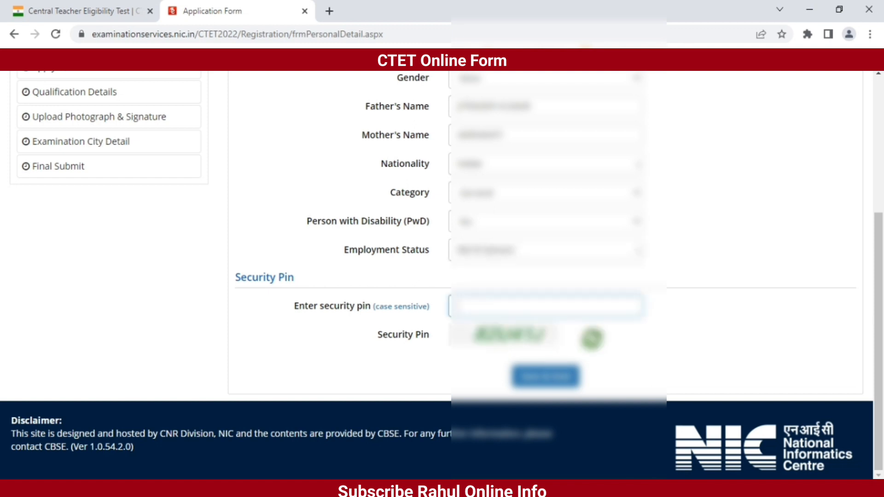
type("82u")
key("BackSpace")
type("U41J")
left_click(546, 376)
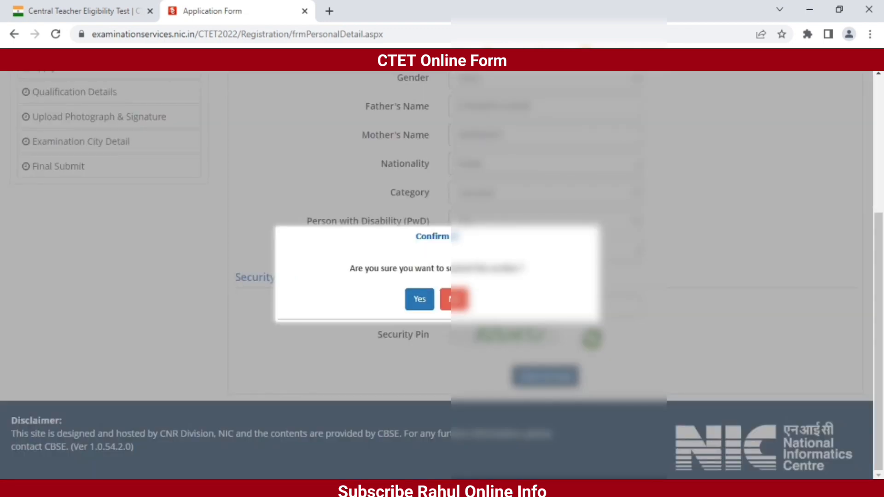
left_click_drag(350, 269, 527, 270)
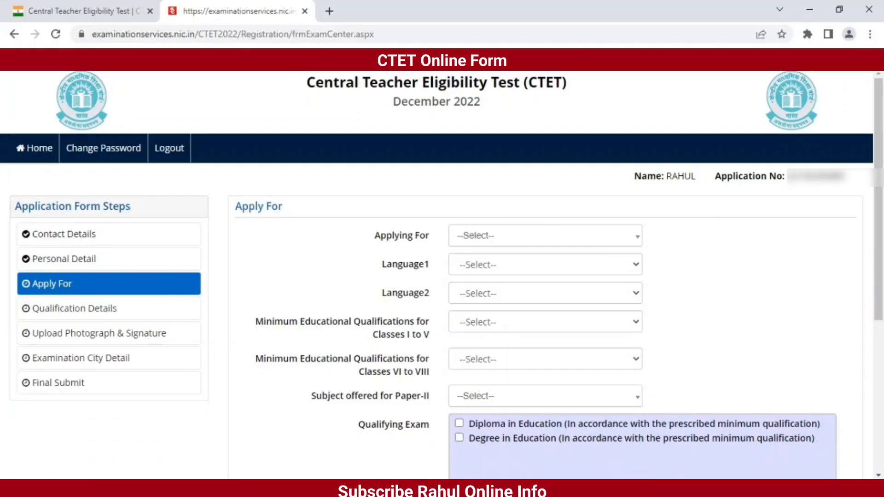
- Scroll down the newly loaded Apply For page after saving personal details
scroll(442, 276, "down", 2)
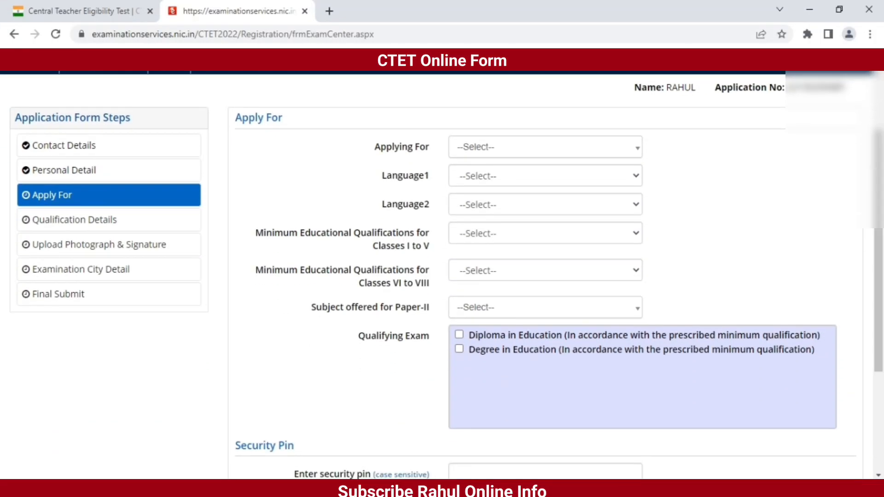
- Apply for Both (Paper-I and Paper-II), revealing the Language fields
left_click(545, 148)
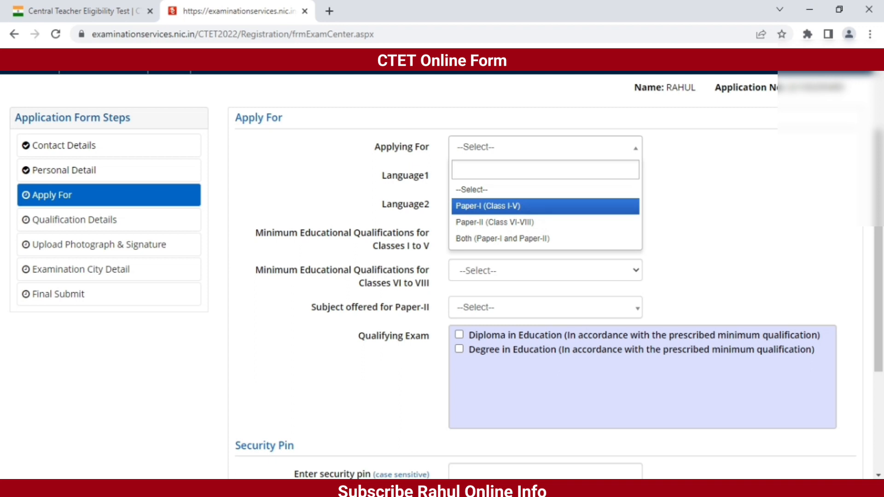
key("Down")
key("Down")
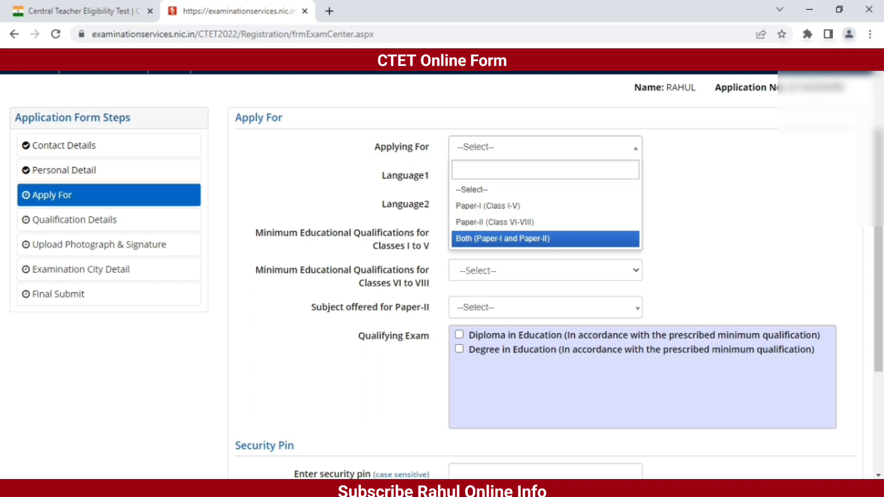
key("Return")
left_click_drag(381, 176, 433, 177)
left_click_drag(381, 205, 432, 223)
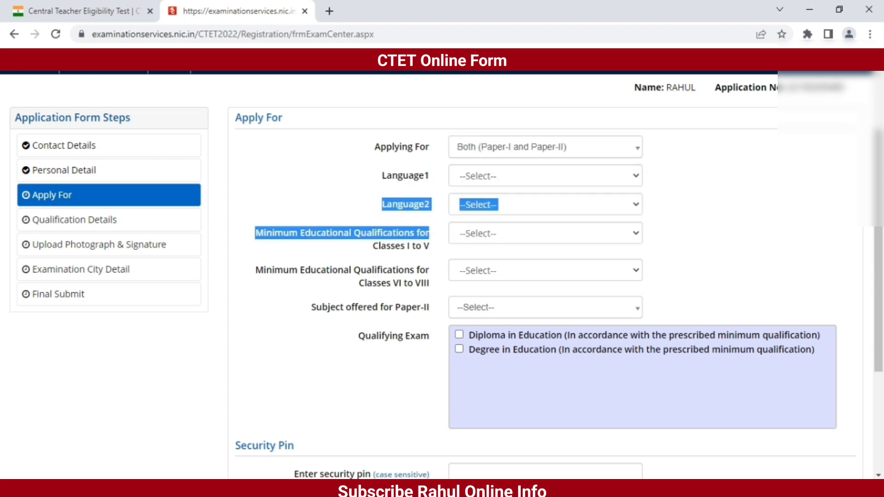
left_click(433, 224)
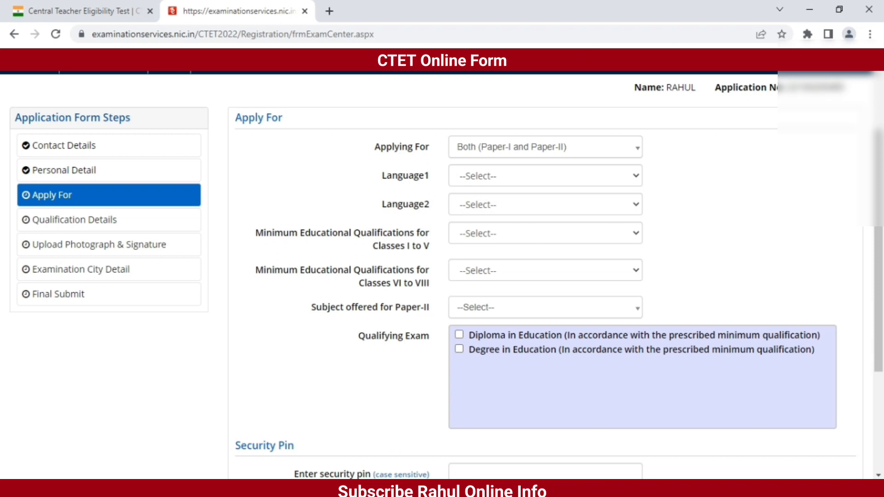
- Set Language1 to English and Language2 to Hindi
left_click_drag(381, 176, 414, 205)
left_click(415, 205)
left_click(546, 176)
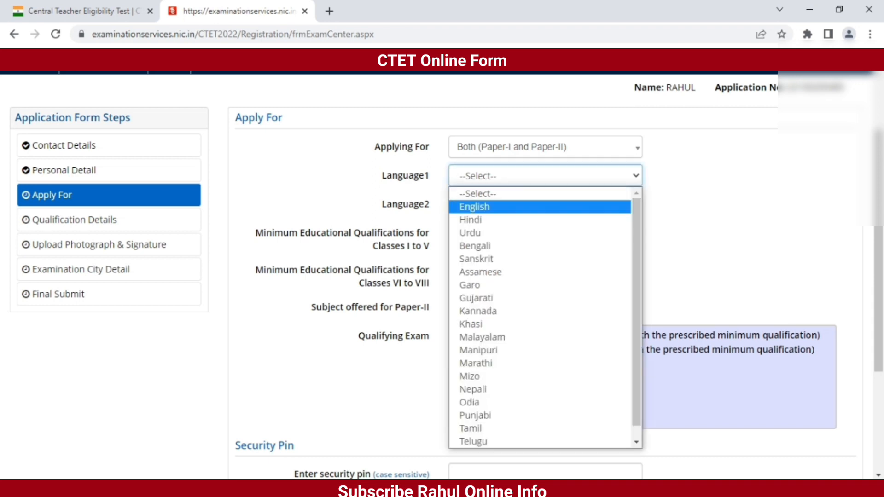
left_click(498, 207)
left_click_drag(383, 205, 432, 205)
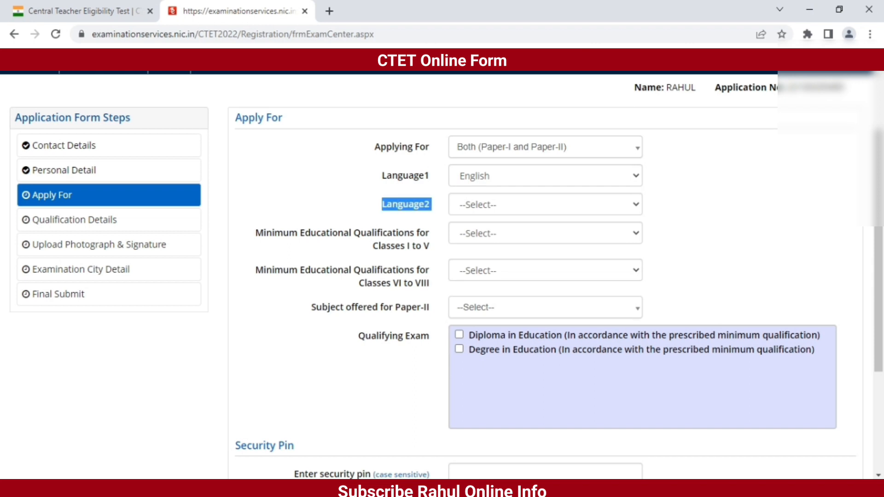
left_click(545, 205)
left_click(497, 248)
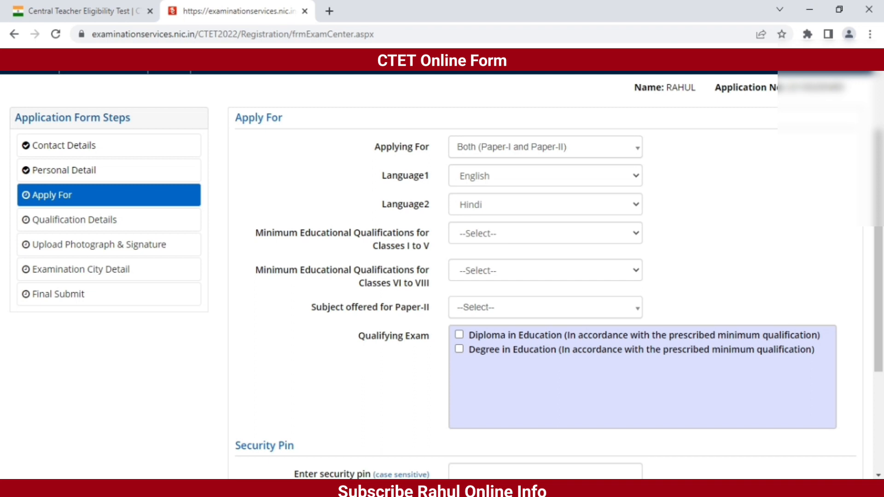
- Look over the Classes I to V qualification choices without selecting one
left_click(545, 233)
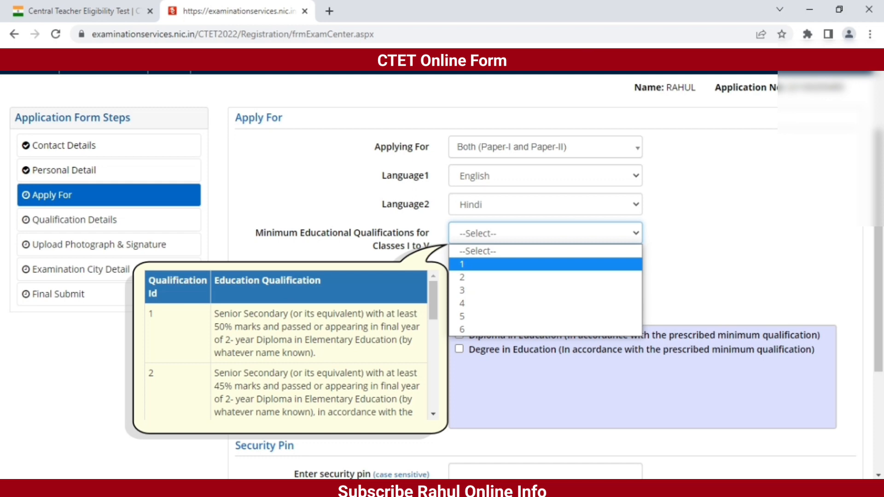
left_click(323, 340)
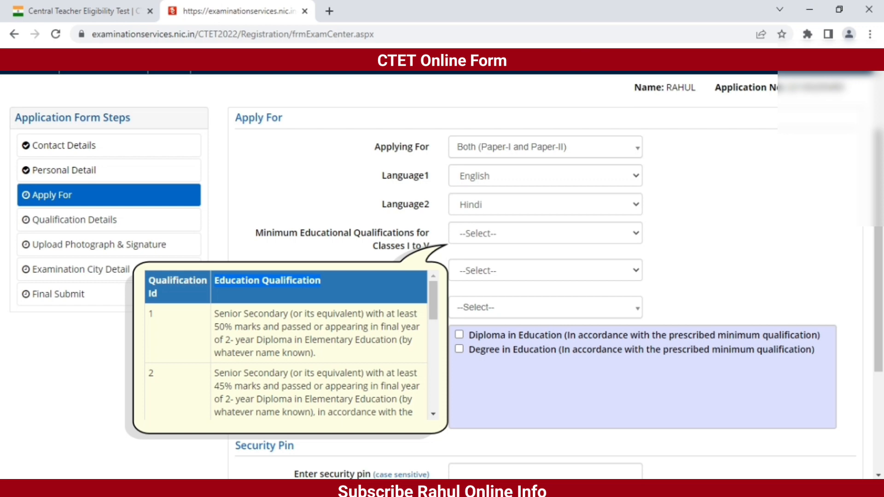
scroll(286, 345, "down", 3)
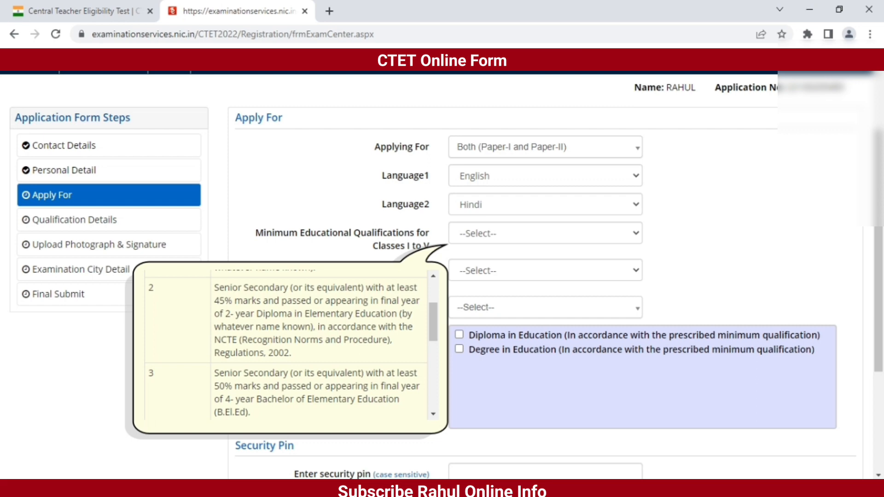
- Read through the qualification descriptions, highlighting qualifications 5 and 6
scroll(291, 345, "down", 2)
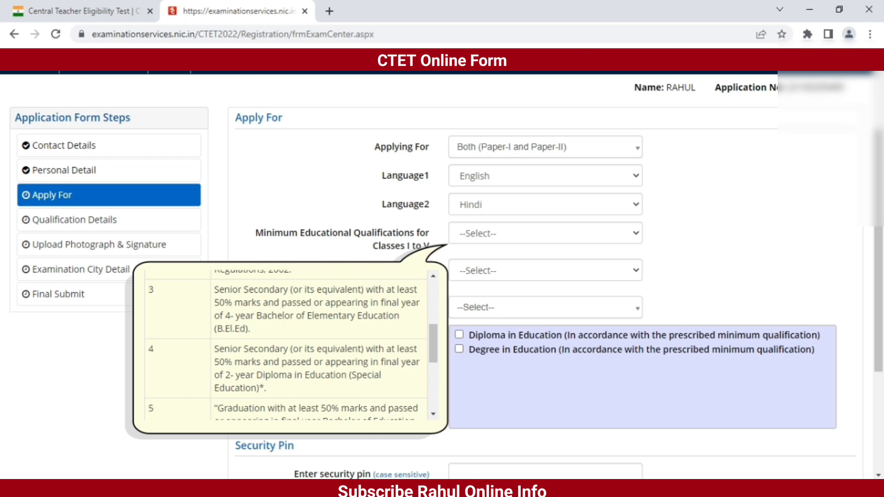
scroll(290, 346, "down", 2)
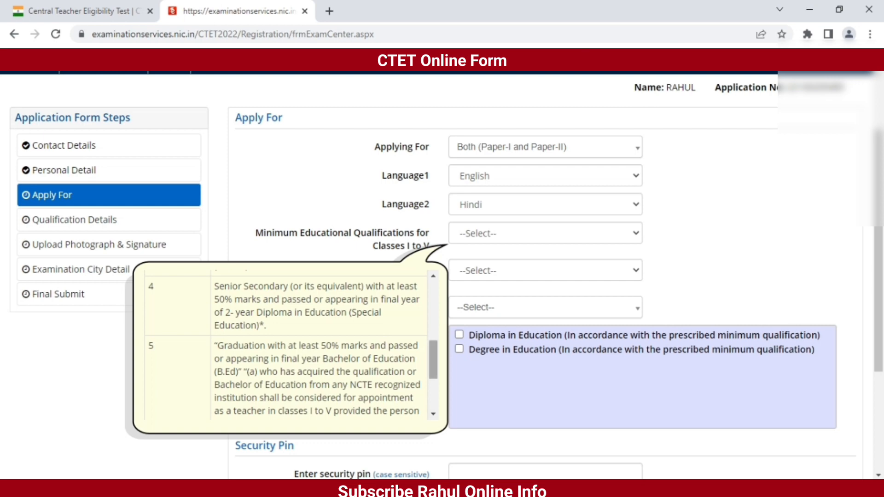
scroll(290, 345, "down", 1)
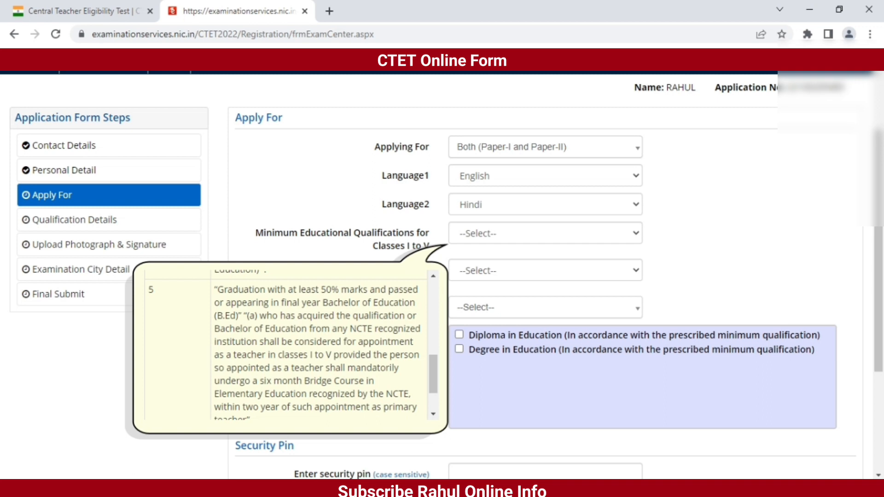
scroll(290, 346, "down", 1)
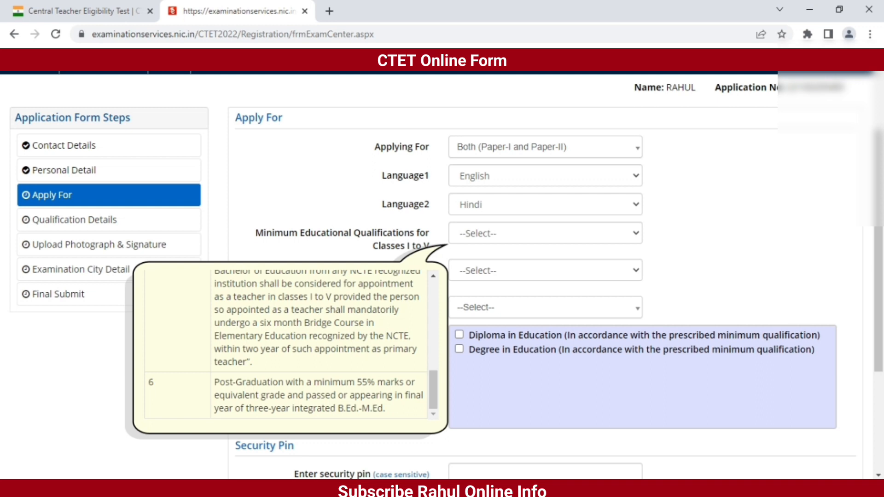
left_click_drag(215, 383, 386, 409)
left_click(386, 409)
left_click_drag(214, 382, 203, 366)
left_click(203, 366)
- Select qualification 5 for Classes I to V
left_click(546, 233)
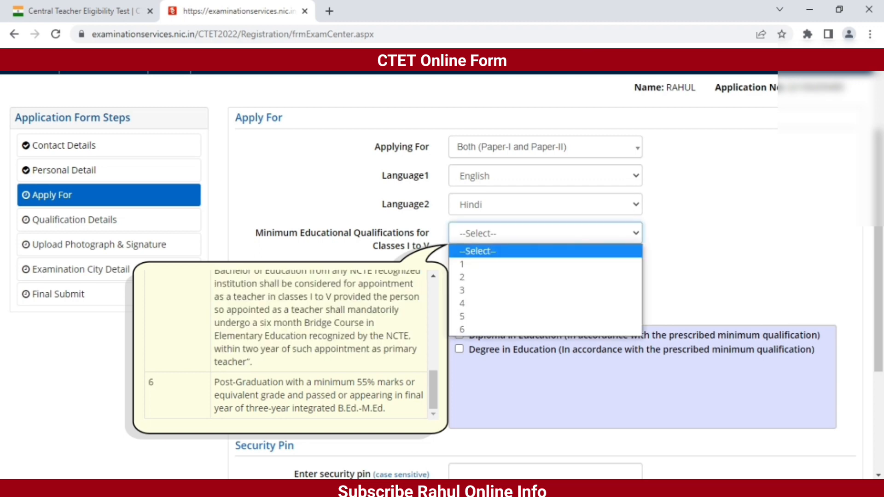
left_click(545, 234)
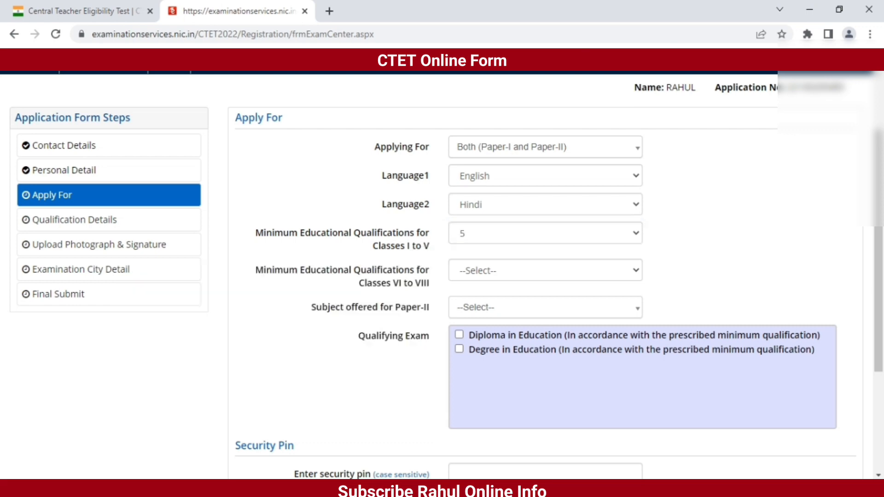
left_click_drag(255, 271, 371, 270)
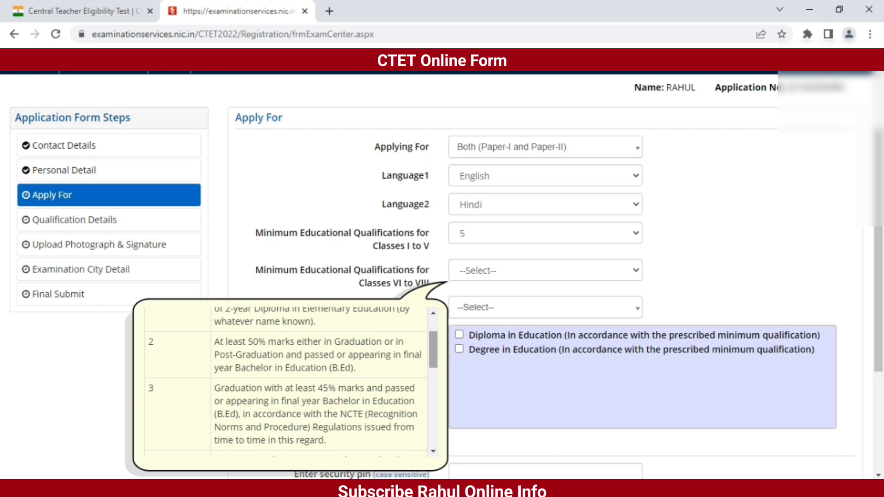
- Scroll through the qualification descriptions, highlighting qualification 5, to compare the options
scroll(291, 383, "down", 2)
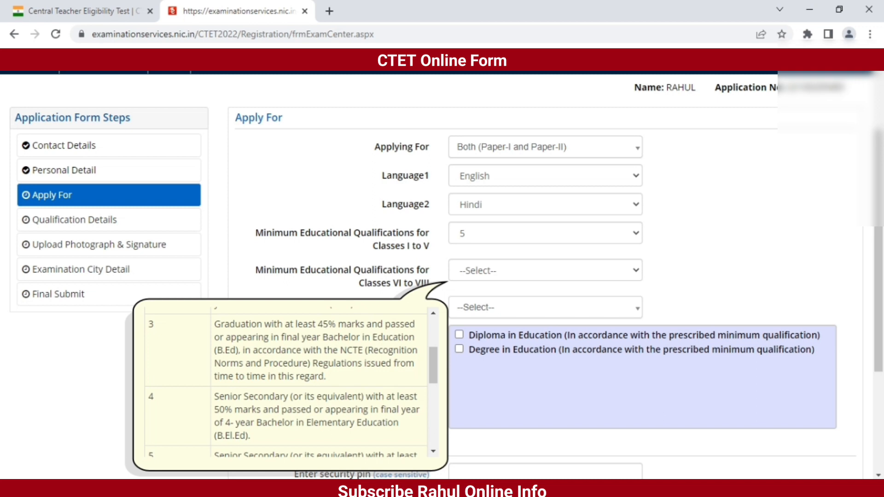
scroll(290, 382, "down", 2)
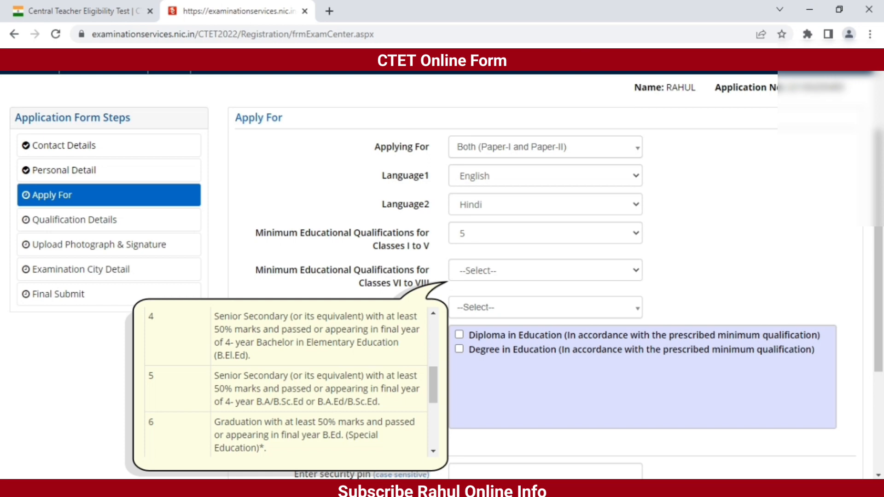
scroll(286, 382, "down", 1)
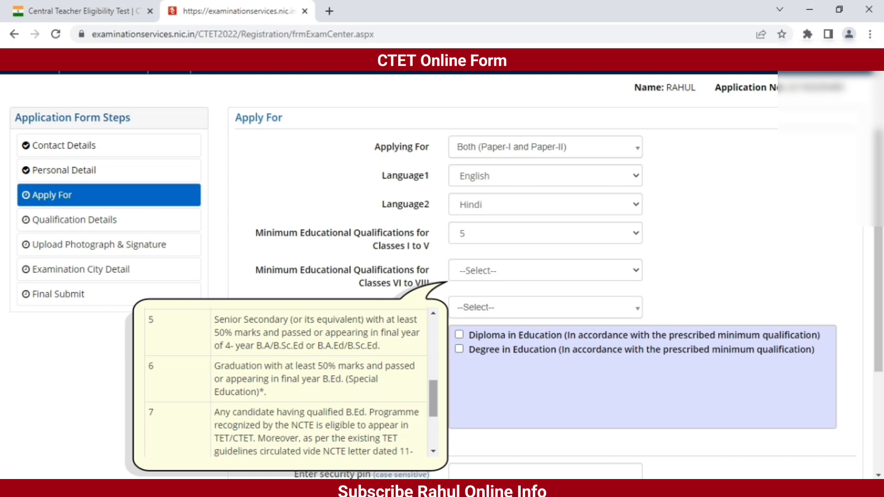
double_click(151, 319)
scroll(286, 382, "down", 1)
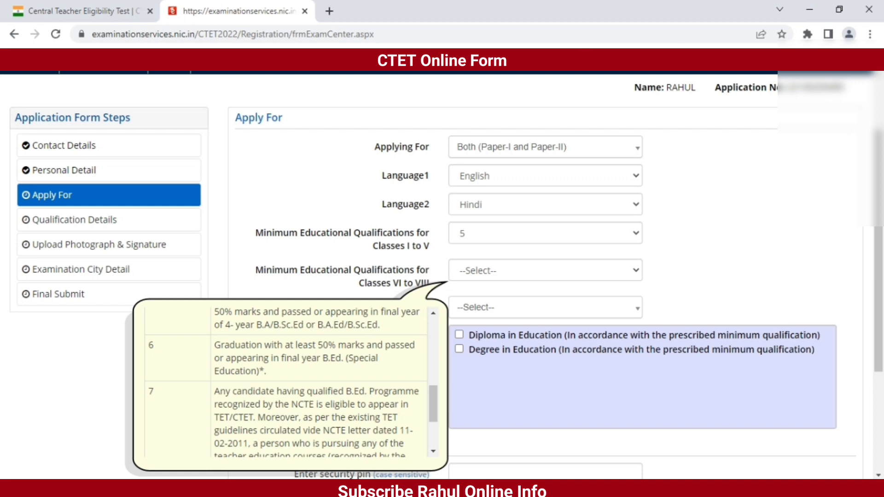
scroll(290, 382, "down", 2)
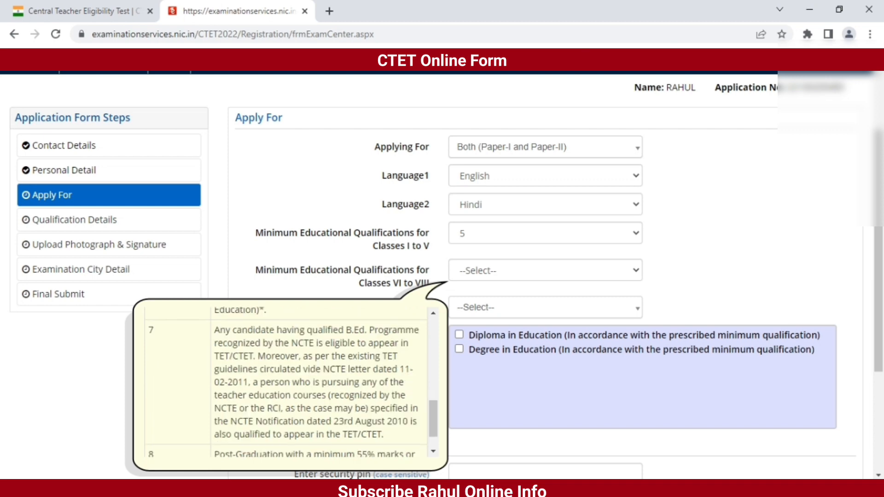
scroll(290, 383, "down", 1)
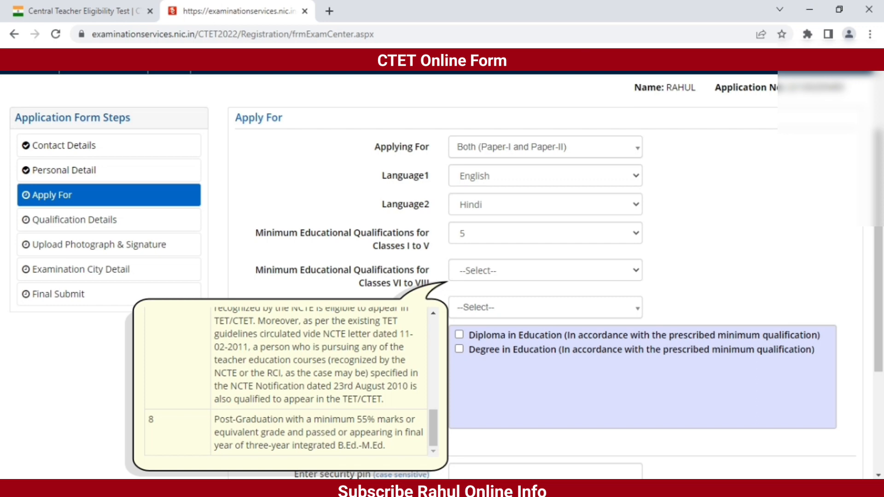
scroll(291, 382, "up", 7)
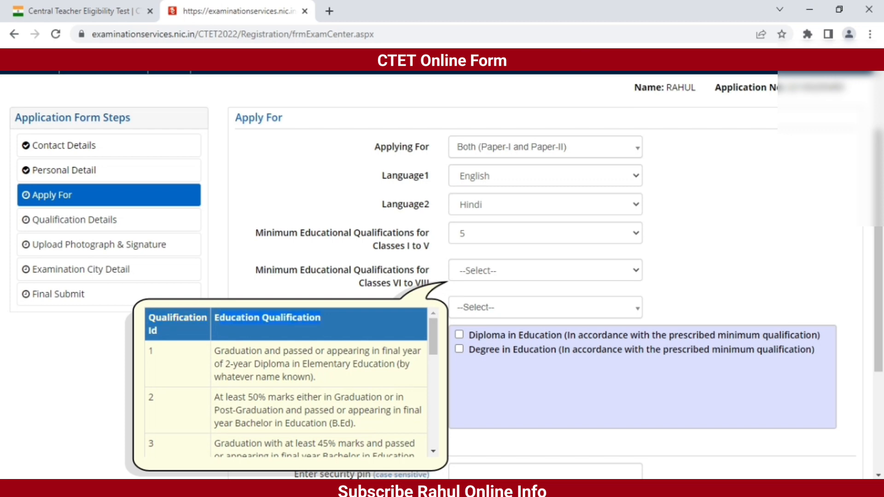
scroll(442, 276, "down", 4)
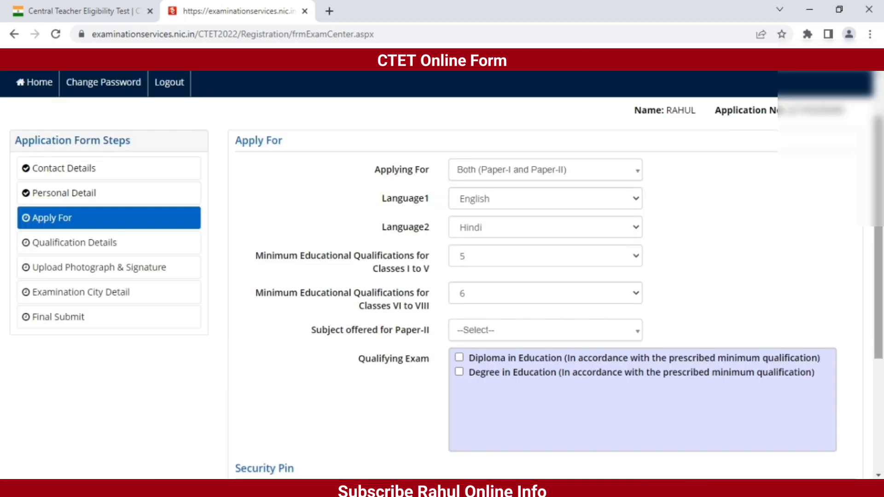
scroll(442, 276, "down", 2)
- Choose Social Science as the Paper-II subject
left_click(545, 233)
key("Down")
key("Down")
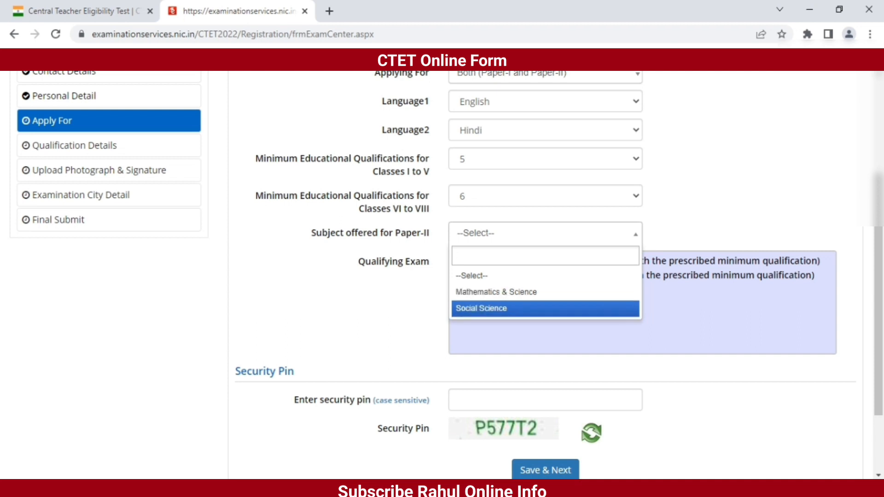
key("Return")
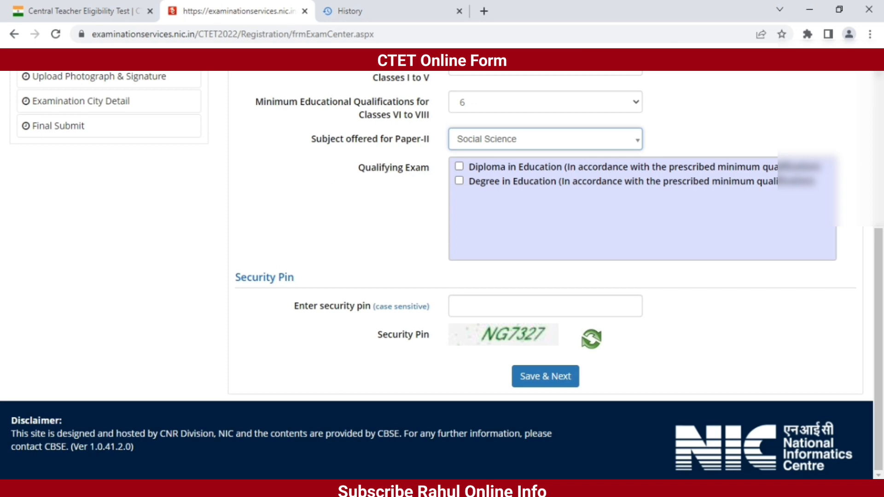
scroll(442, 275, "up", 1)
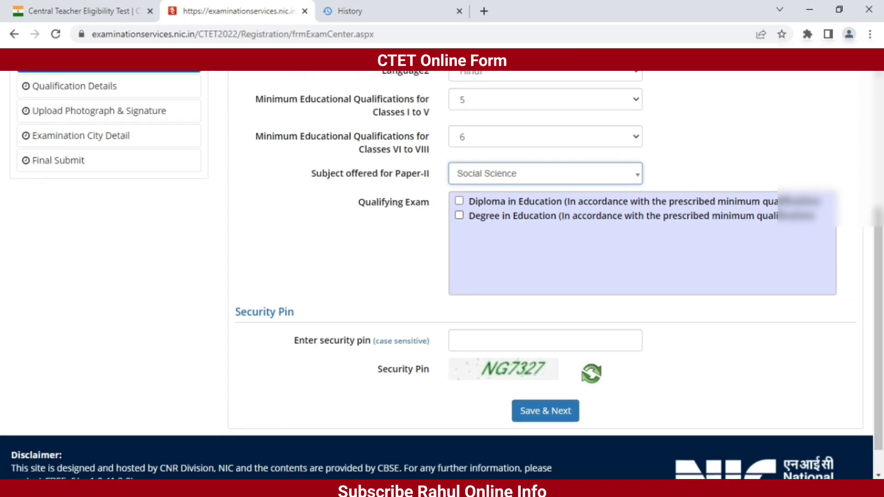
scroll(442, 275, "down", 1)
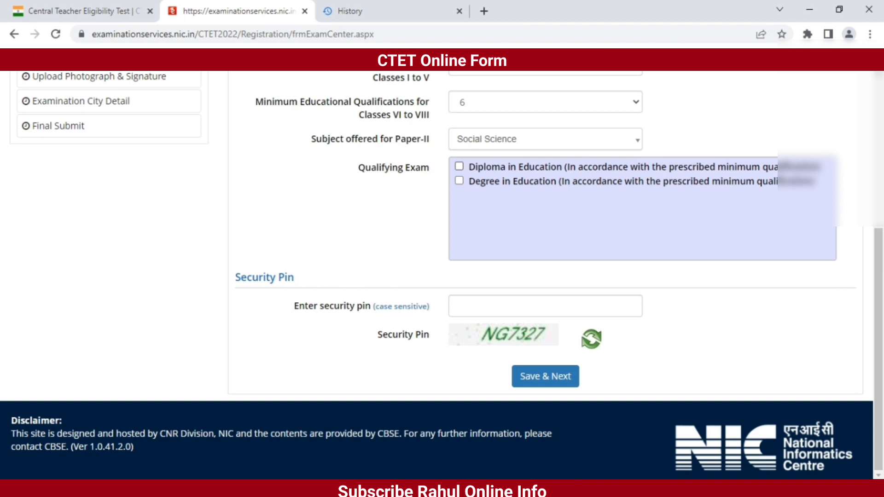
- Tick Degree in Education as qualifying exam, enter the security pin, and save Apply For
left_click(459, 166)
left_click(459, 166)
left_click(459, 180)
left_click(545, 306)
type("NG7327")
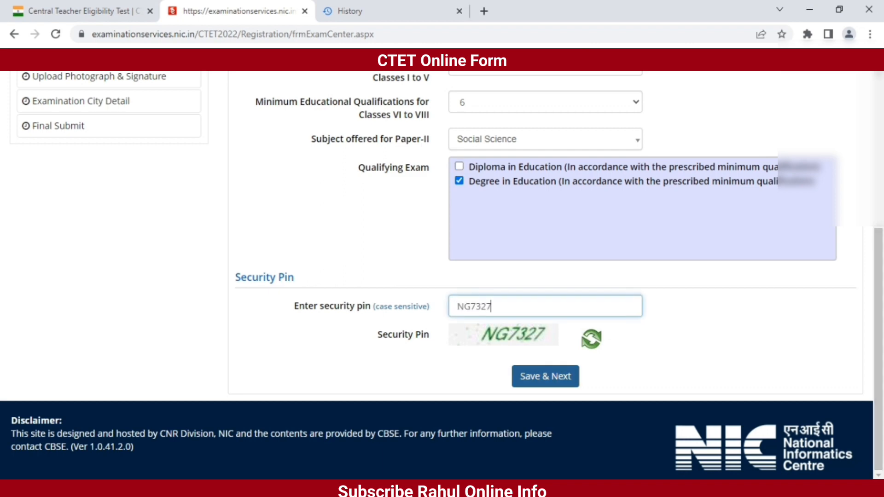
left_click(545, 376)
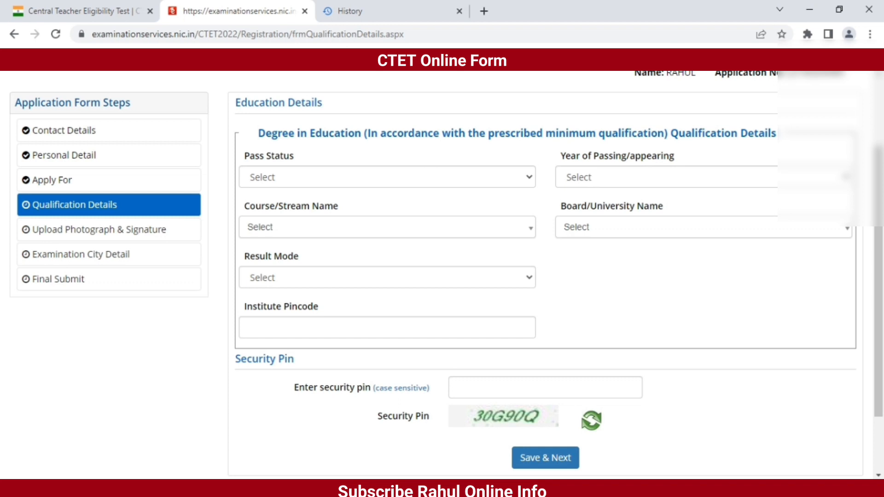
- Set Pass Status to Passed after checking the year-of-passing options
left_click(387, 178)
left_click(387, 208)
left_click(387, 178)
left_click(387, 208)
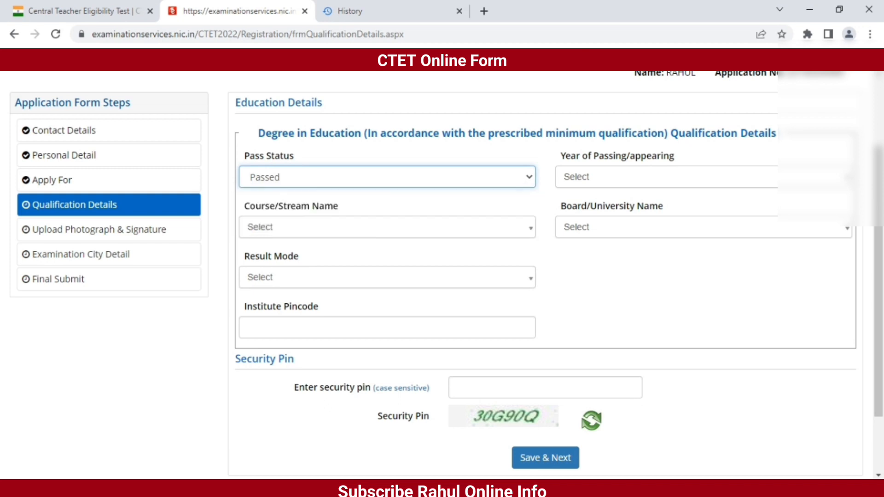
left_click(704, 177)
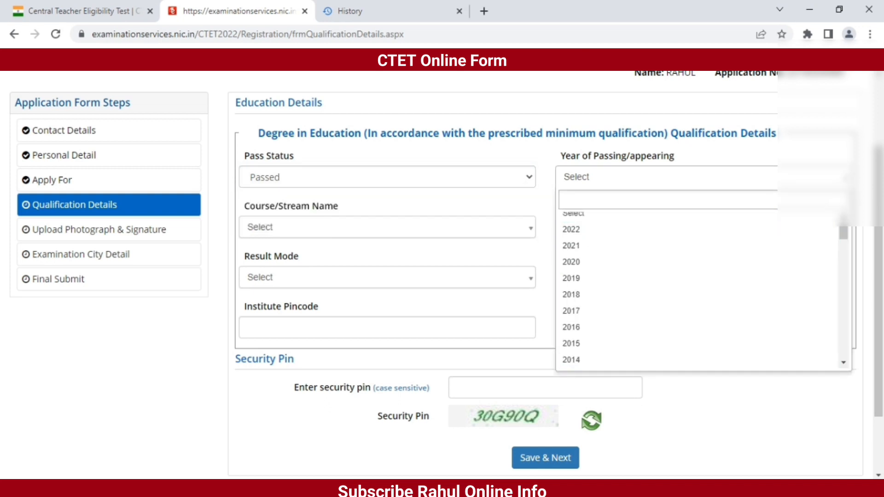
left_click(387, 178)
left_click(387, 177)
left_click(387, 221)
left_click(704, 177)
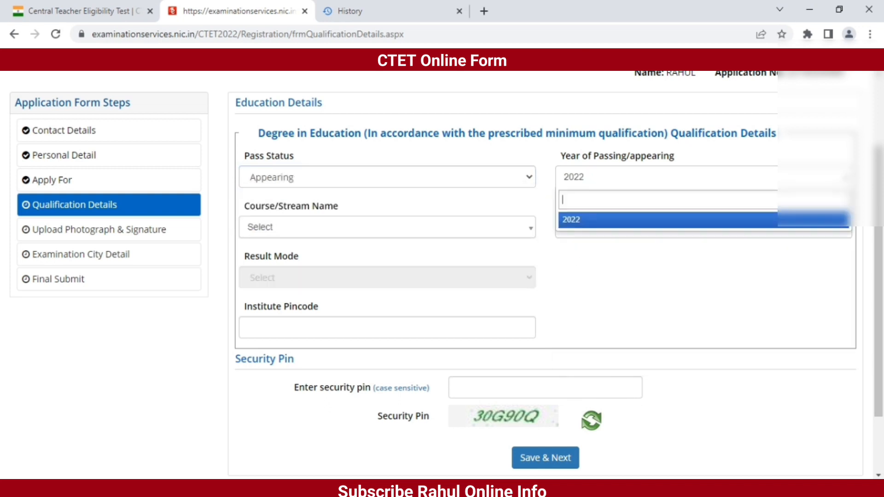
left_click(387, 177)
left_click(387, 208)
scroll(442, 276, "down", 2)
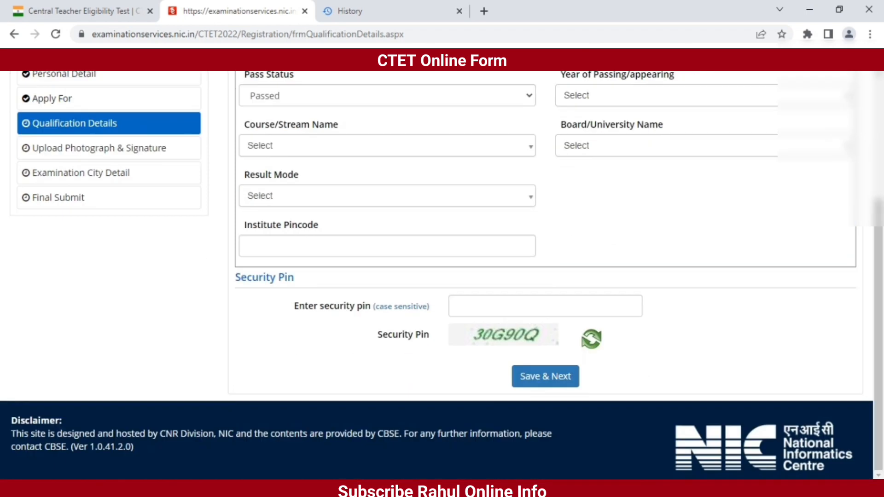
- Choose Education/Elementry Education etc as course and Ramkrishan Mondal Institute of Education as university
left_click(387, 146)
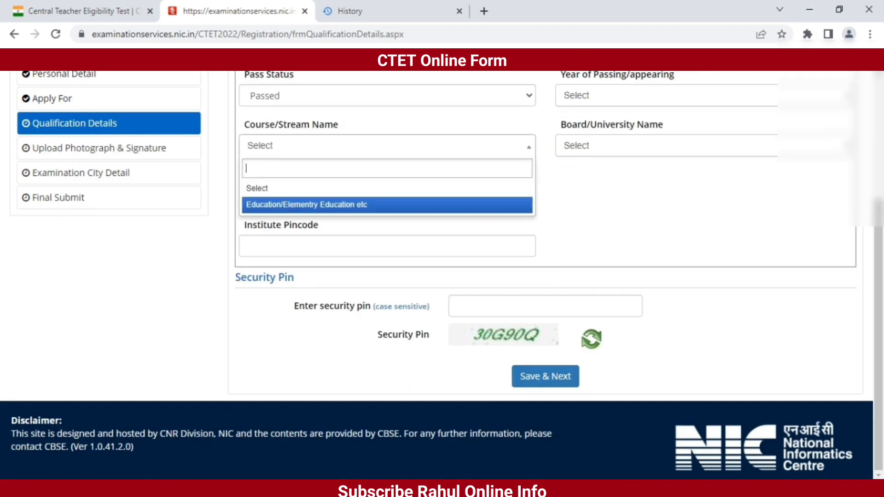
key("Return")
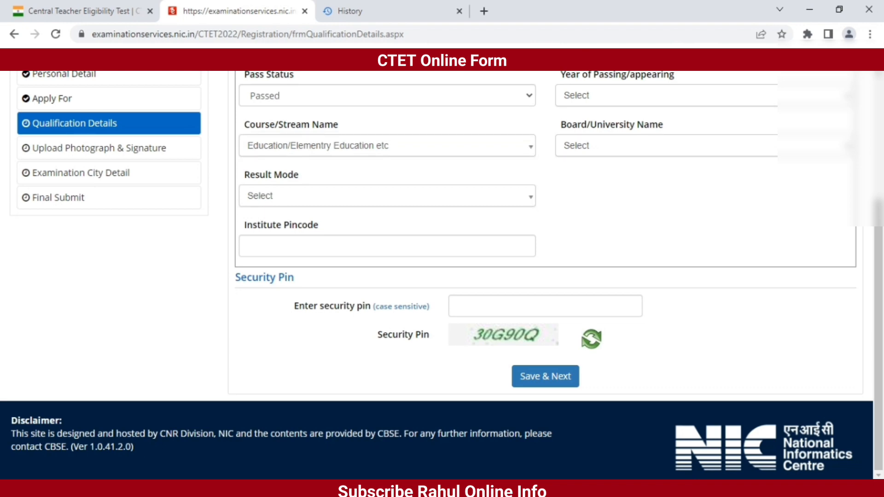
scroll(442, 276, "up", 1)
left_click(704, 254)
left_click(704, 255)
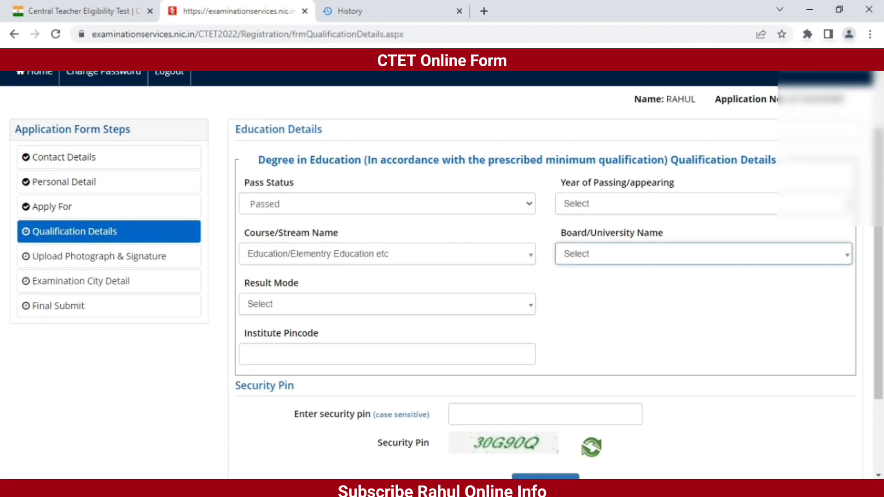
left_click(704, 255)
scroll(704, 367, "down", 10)
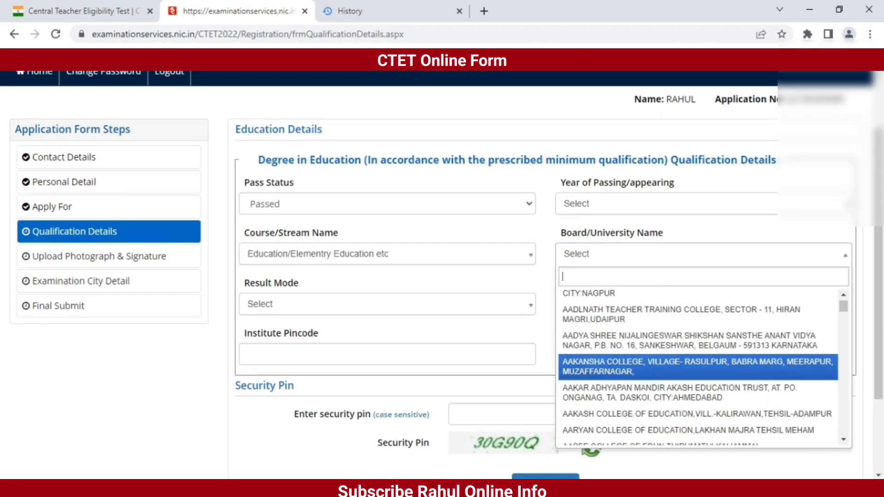
left_click_drag(844, 306, 844, 429)
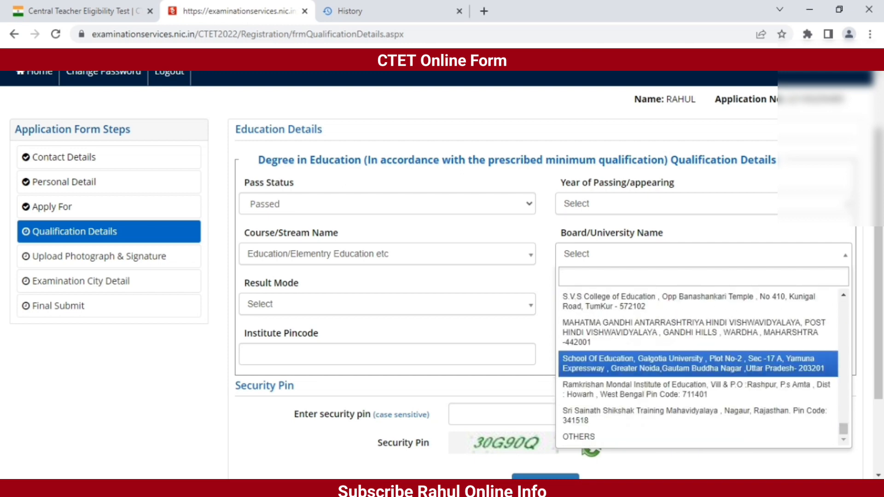
left_click(698, 437)
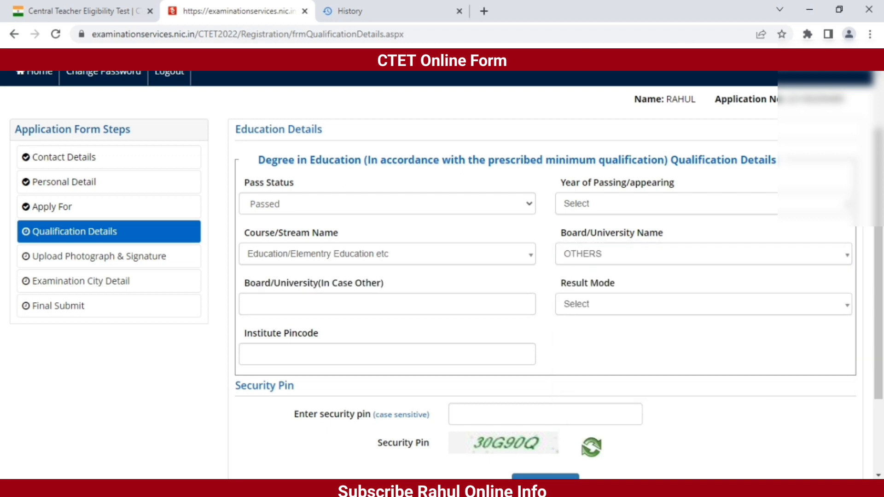
left_click(387, 305)
left_click(704, 254)
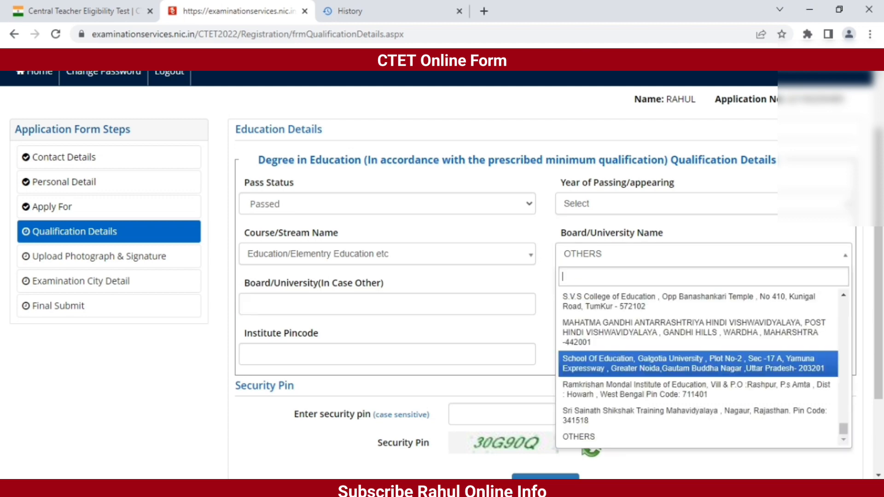
left_click(696, 389)
- Set Result Mode to Percentage and fill in total and obtained marks (1200, 600)
left_click(387, 317)
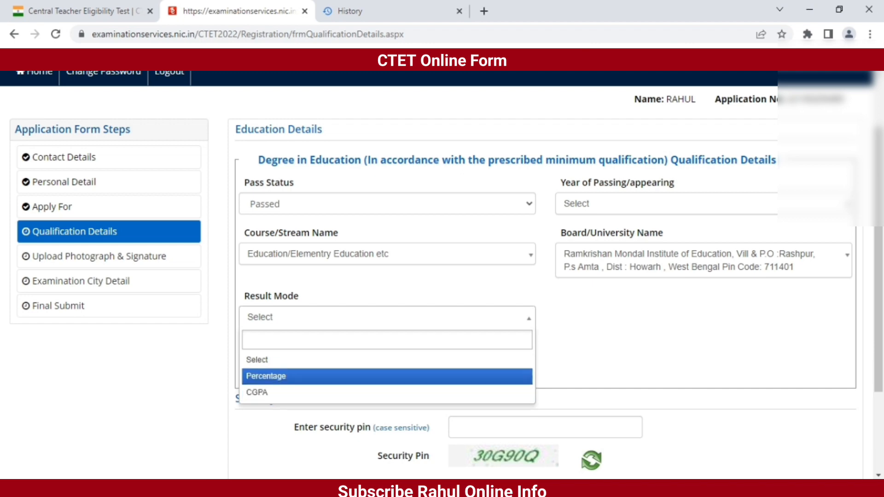
key("Return")
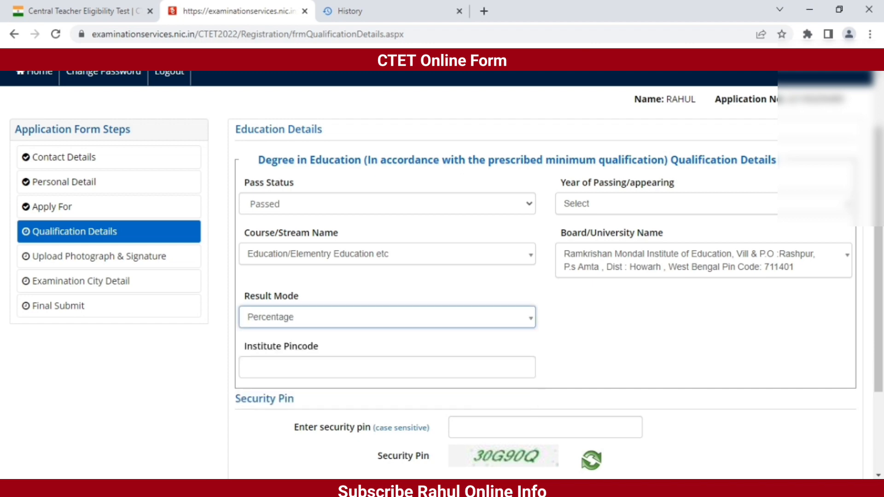
left_click(335, 368)
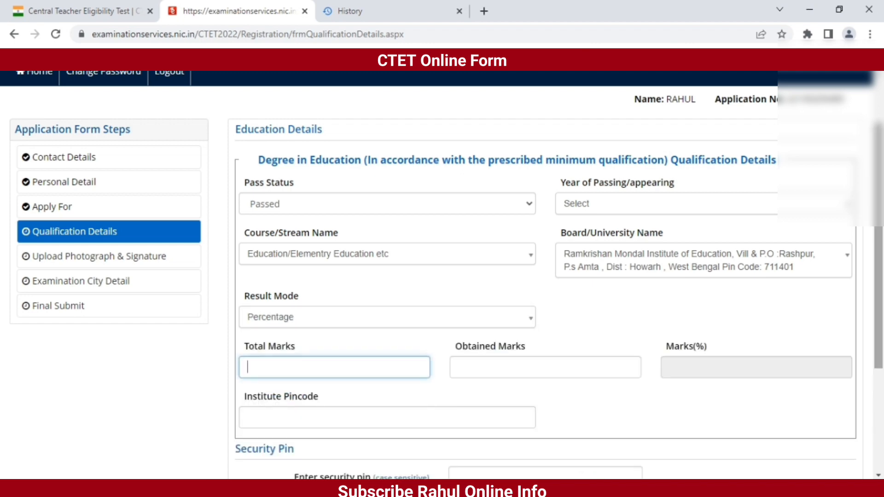
scroll(335, 368, "down", 2)
left_click(545, 235)
left_click(335, 235)
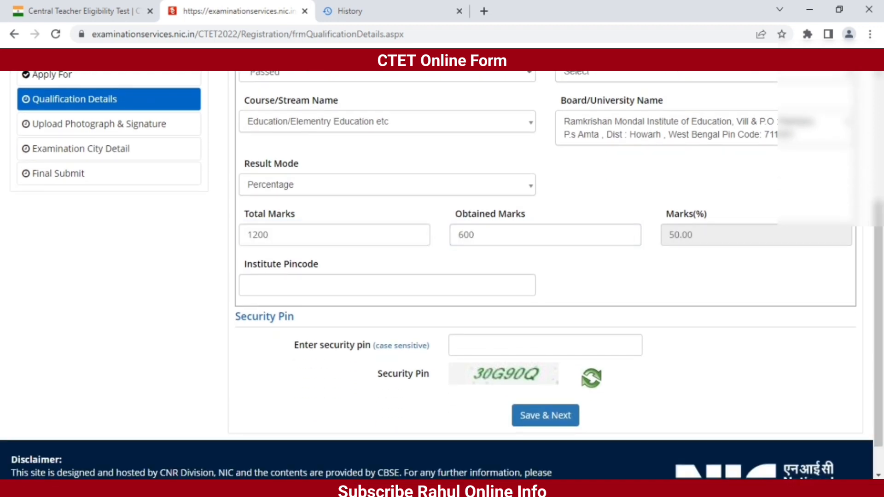
left_click(387, 285)
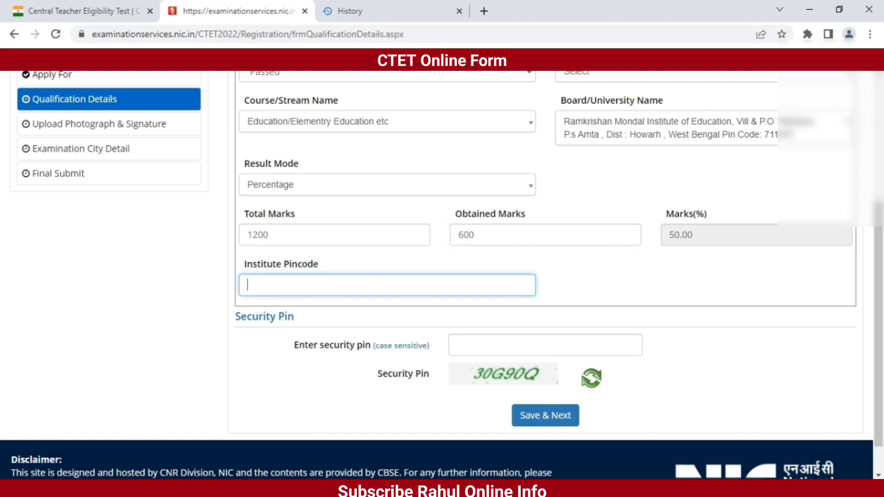